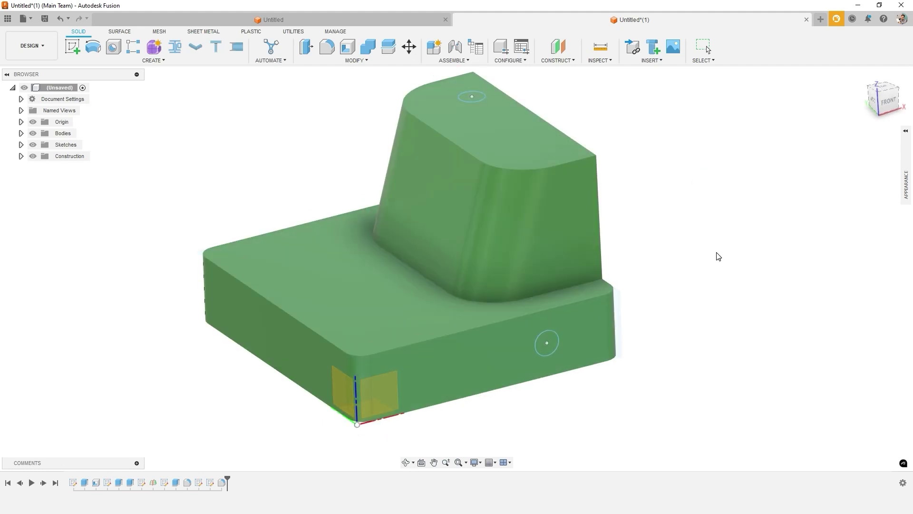
Step: Orbit the green block, view it from the Front, then return to the Home view
middle_click_drag(718, 275, 699, 273, "shift")
left_click(887, 100)
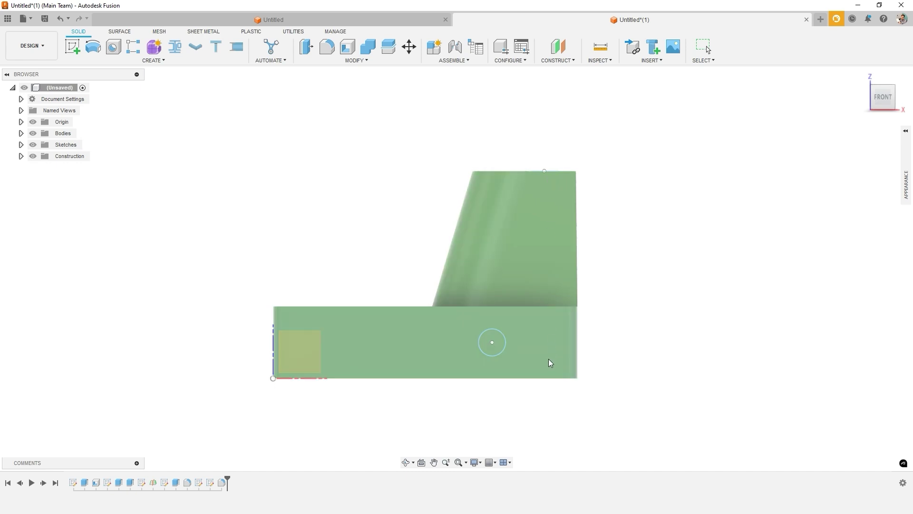
key("F6")
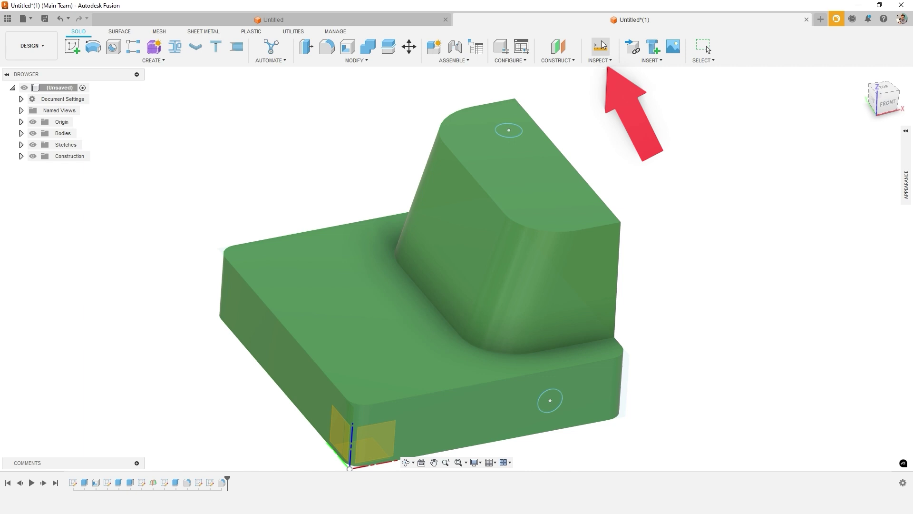
Step: Measure between the two circle centres: 163.741 mm, XYZ deltas 28.983, 130.137, −95.054 mm
left_click(600, 46)
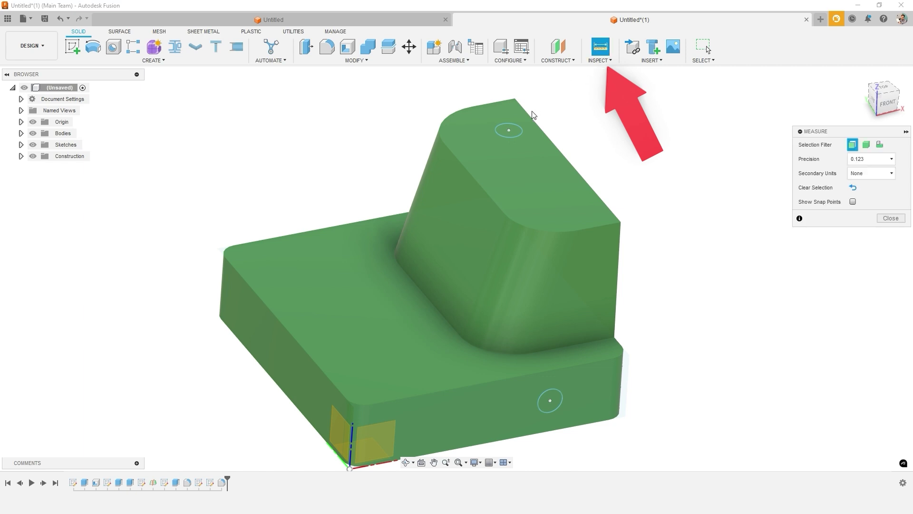
left_click(508, 130)
left_click(550, 401)
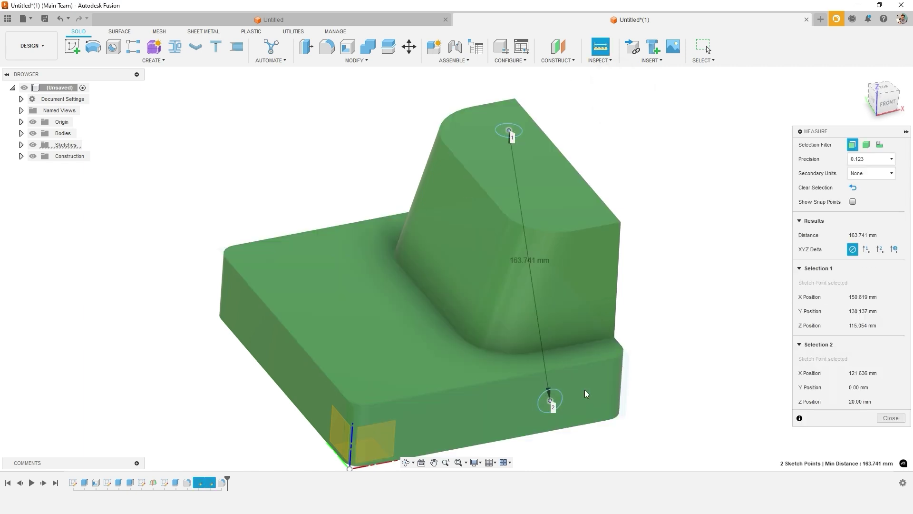
middle_click_drag(585, 393, 666, 363, "shift")
left_click(866, 249)
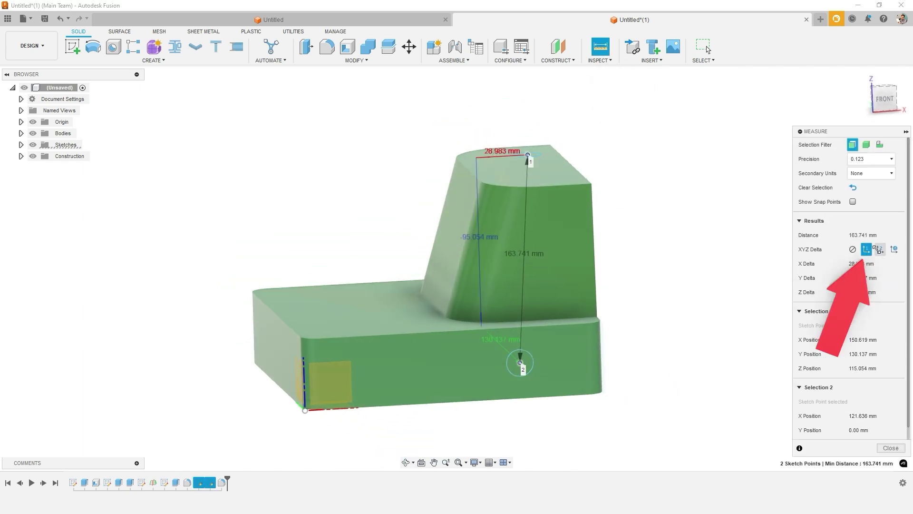
middle_click_drag(625, 271, 705, 288, "shift")
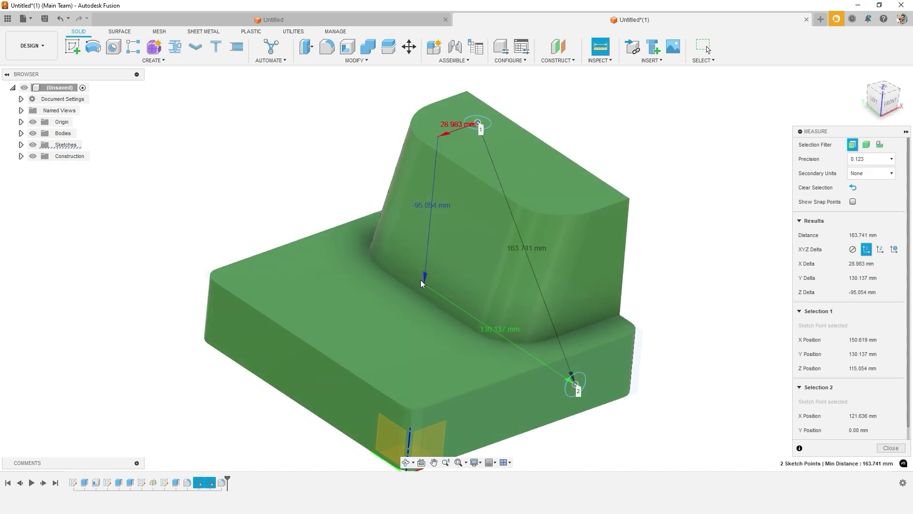
middle_click_drag(659, 410, 647, 401, "shift")
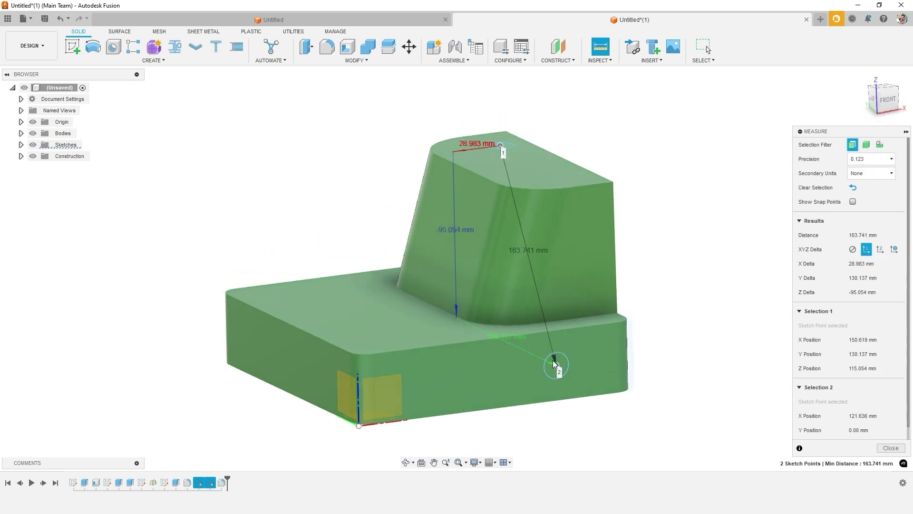
key("Escape")
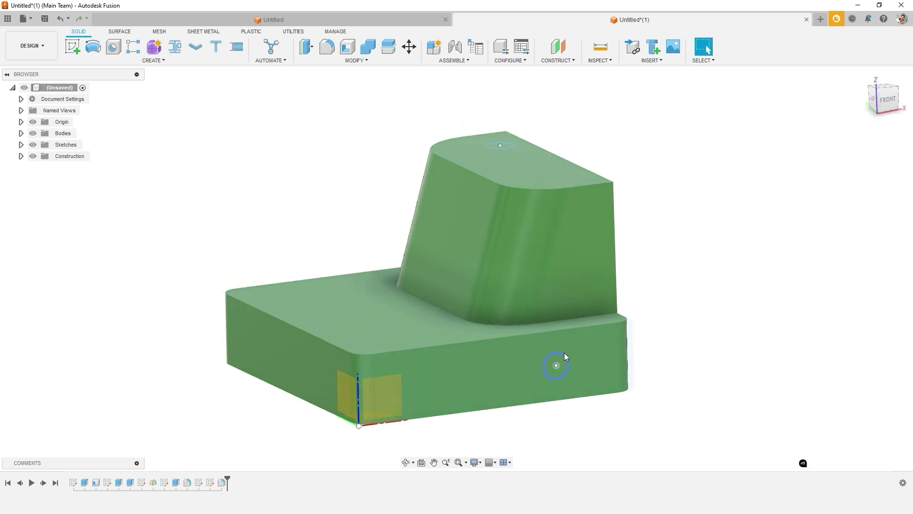
left_click(565, 352)
middle_click_drag(565, 246, 516, 123, "shift")
left_click(508, 122)
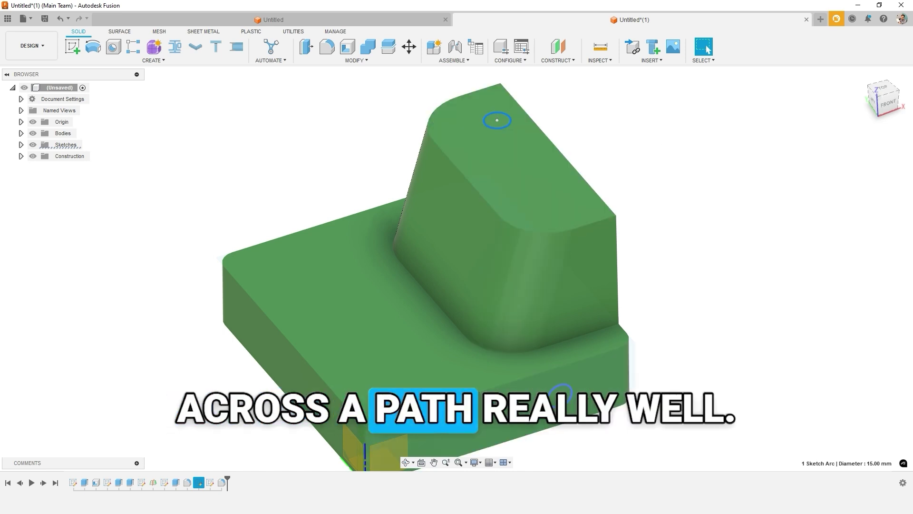
scroll(692, 336, "down", 1)
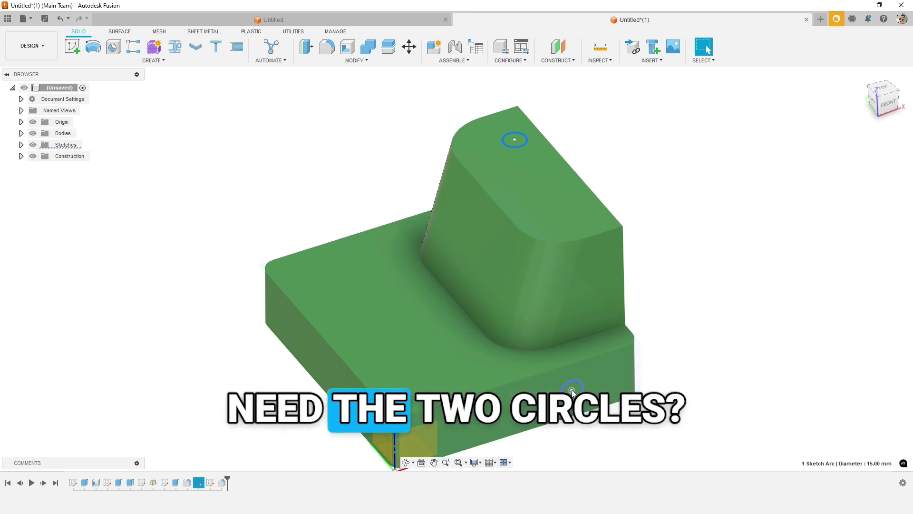
Step: Select and then clear the top circle profile, and orbit the block to a different angle
left_click(648, 262)
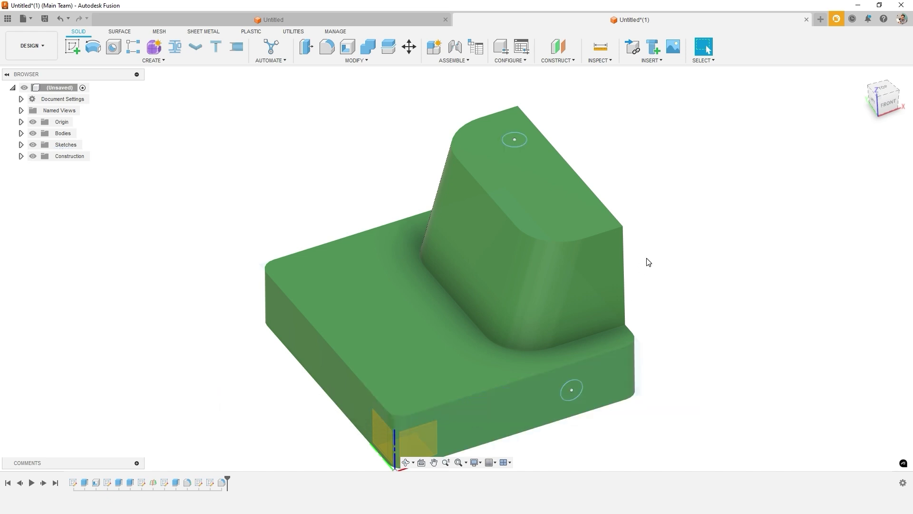
left_click(523, 142)
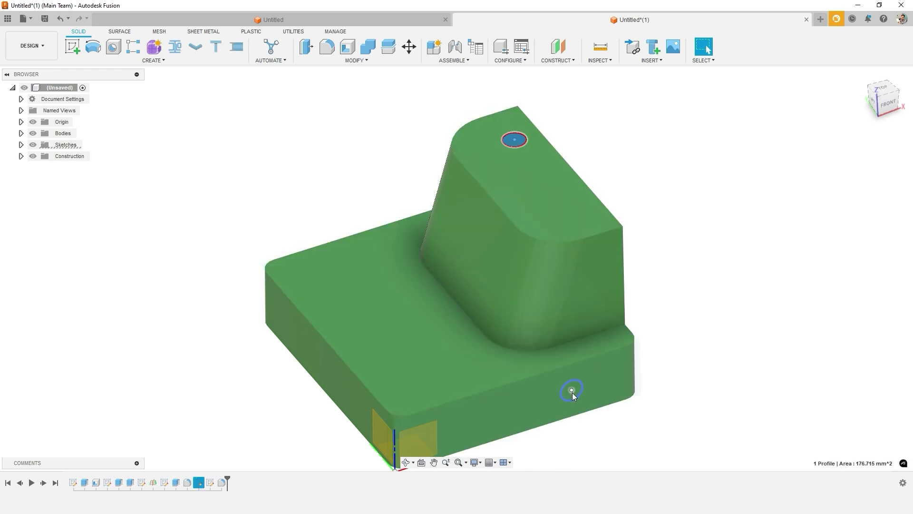
left_click(707, 130)
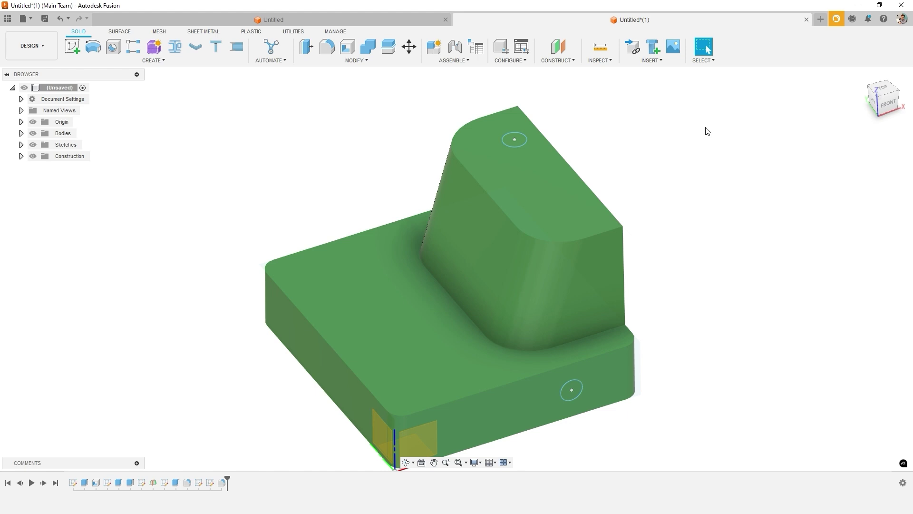
middle_click_drag(707, 132, 533, 227, "shift")
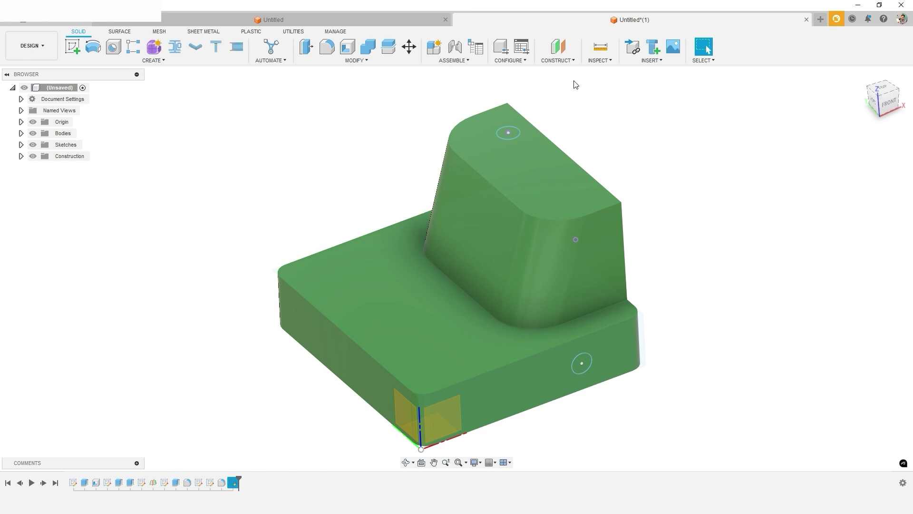
Step: Start a Plane Through Three Points, picking the top and side circle centres
middle_click_drag(614, 132, 591, 143, "shift")
left_click(557, 60)
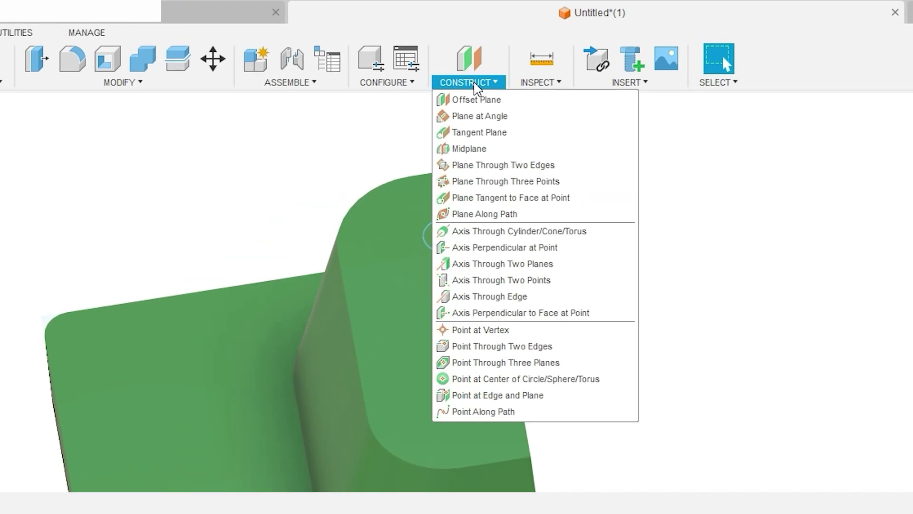
left_click(495, 189)
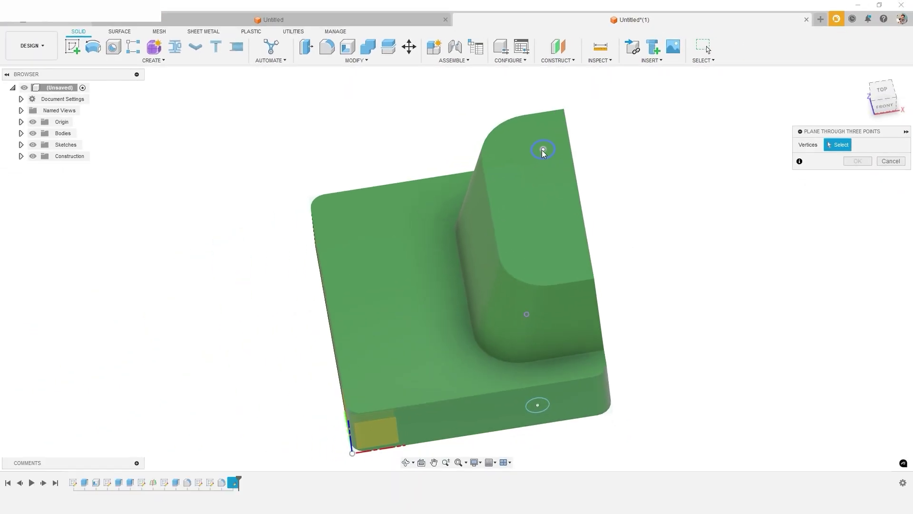
left_click(543, 150)
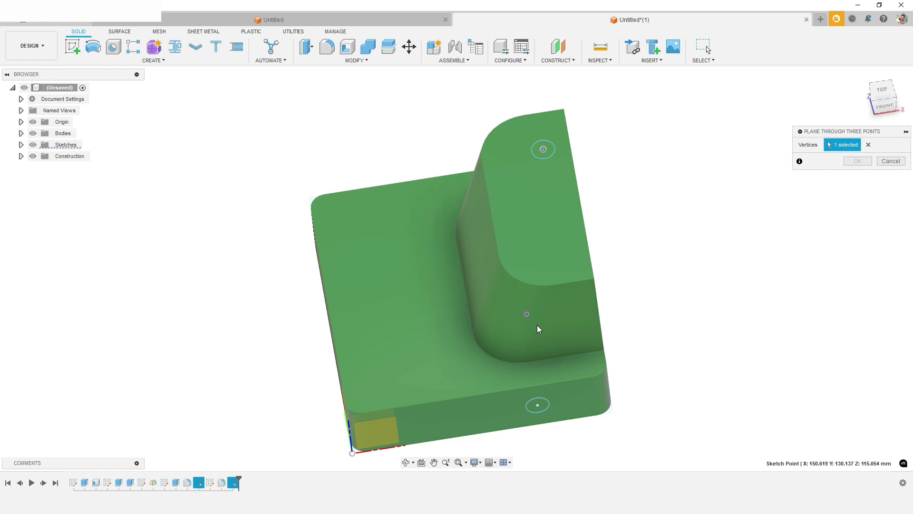
left_click(538, 406)
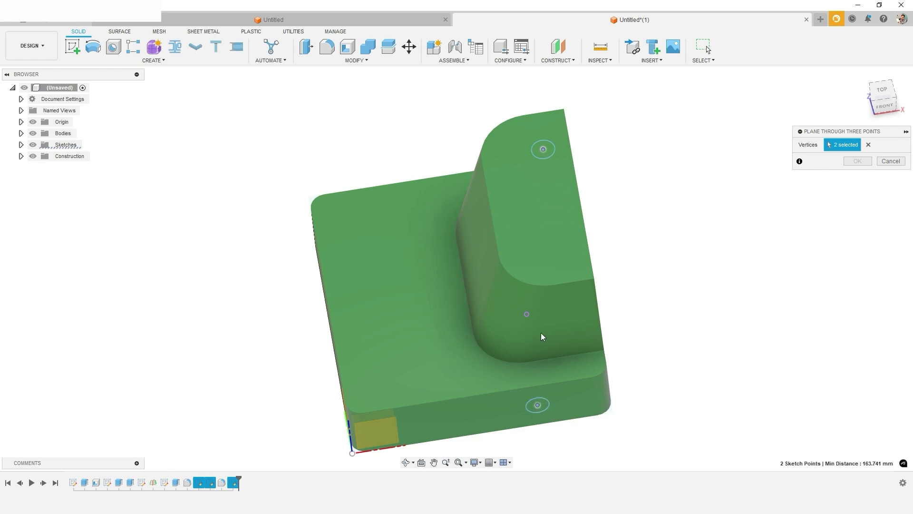
Step: Cancel the three-point plane and start a sketch on the boss's top face
left_click(891, 161)
left_click(566, 224)
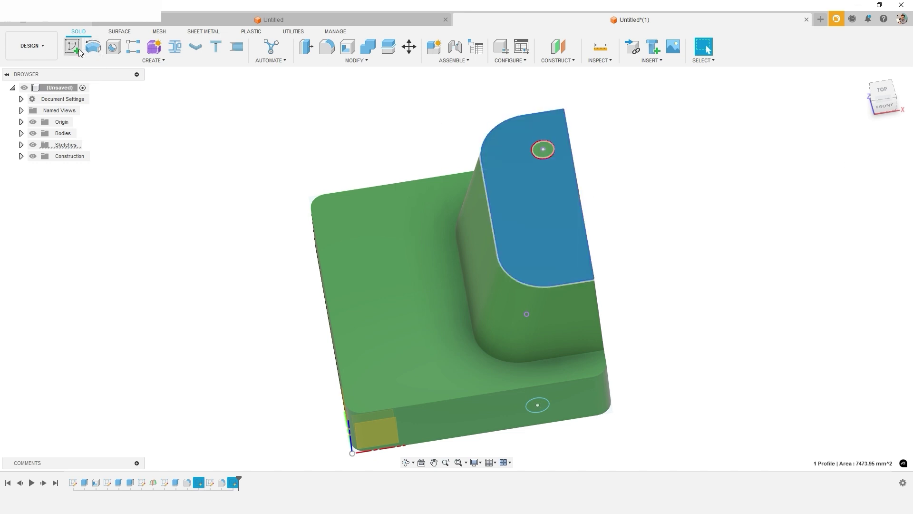
left_click(76, 48)
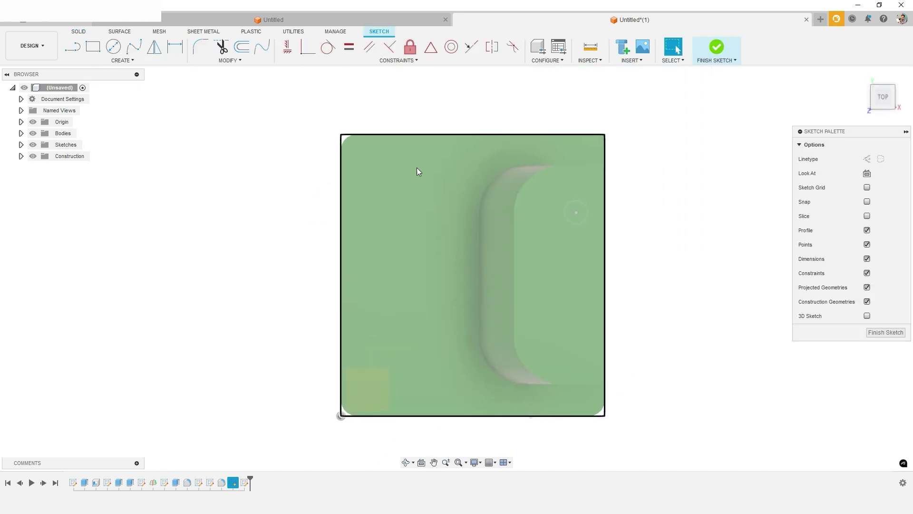
Step: Draw a 133.325 mm construction line from the top circle's centre to the front edge
key("l")
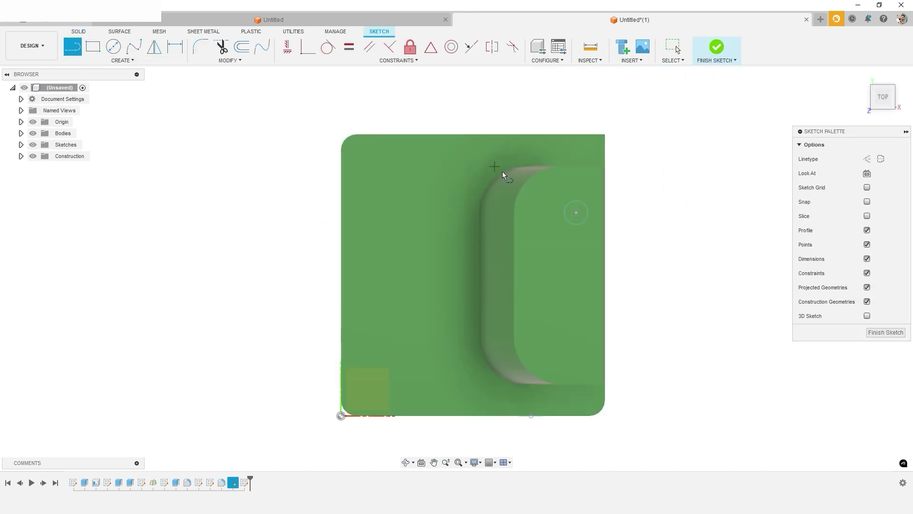
left_click(576, 212)
left_click(531, 415)
key("Escape")
left_click(542, 369)
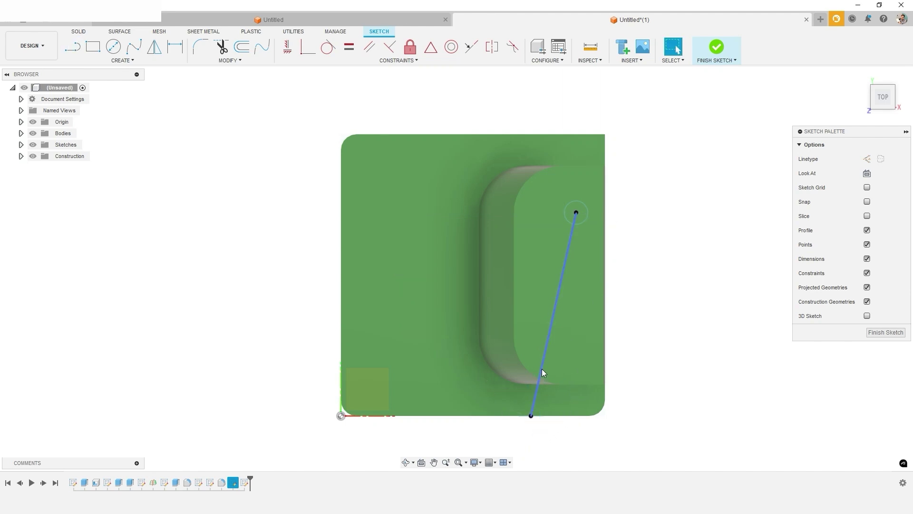
key("x")
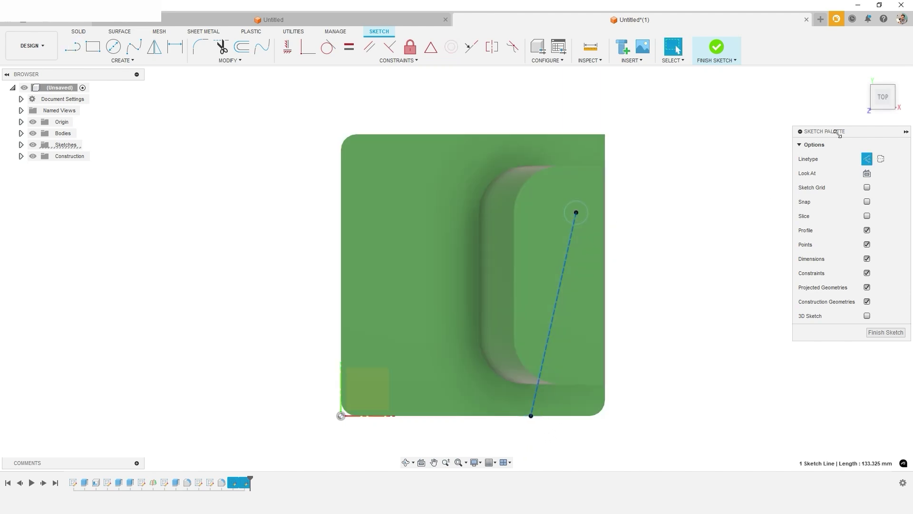
mouse_move(713, 52)
middle_mouse_down("shift")
mouse_move(626, 261)
mouse_move(650, 243)
middle_mouse_up("shift")
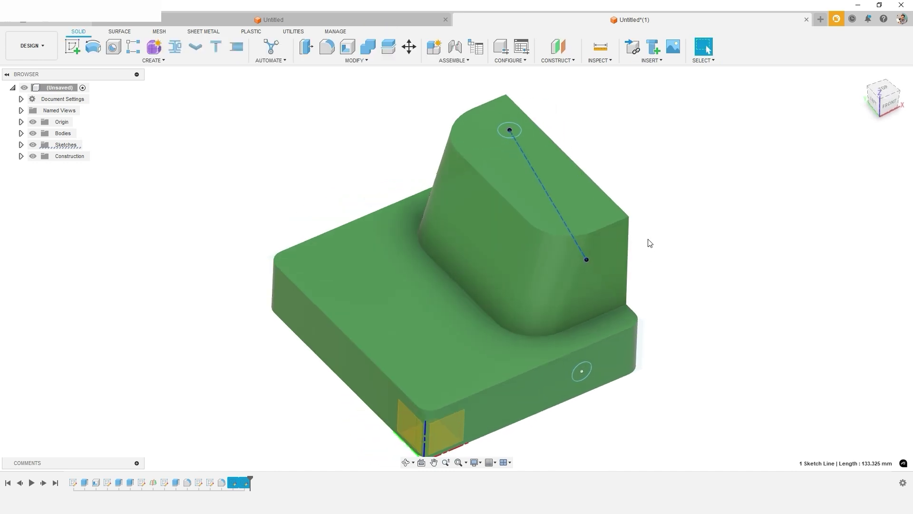
Step: Define a three-point plane through the top circle centre, line end and side circle centre
left_click(559, 60)
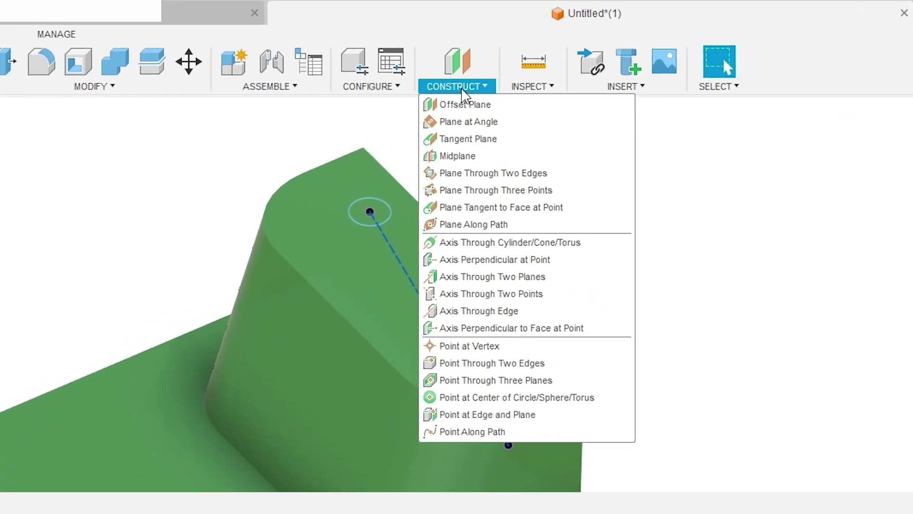
left_click(470, 191)
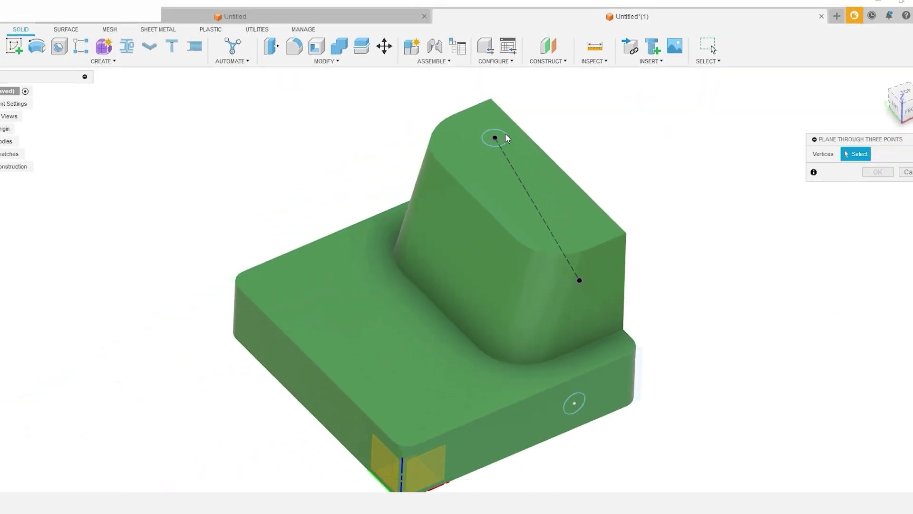
left_click(510, 130)
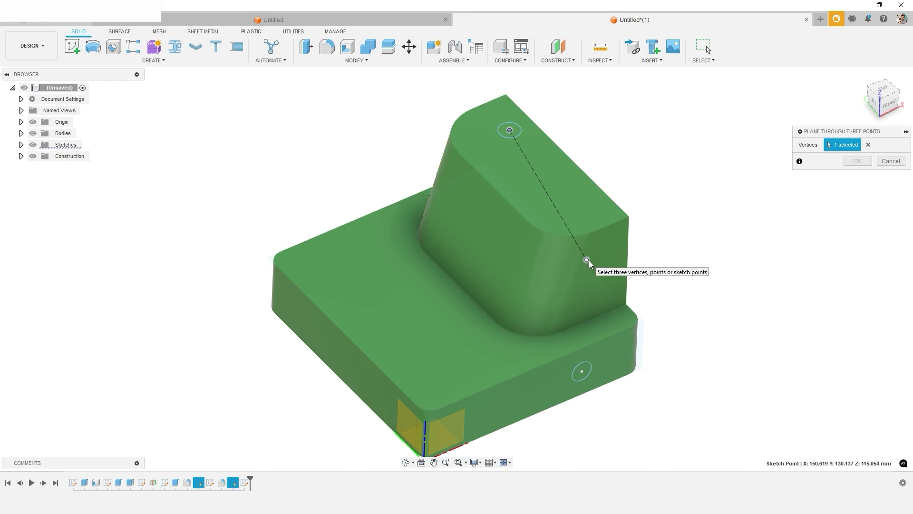
left_click(587, 260)
left_click(584, 371)
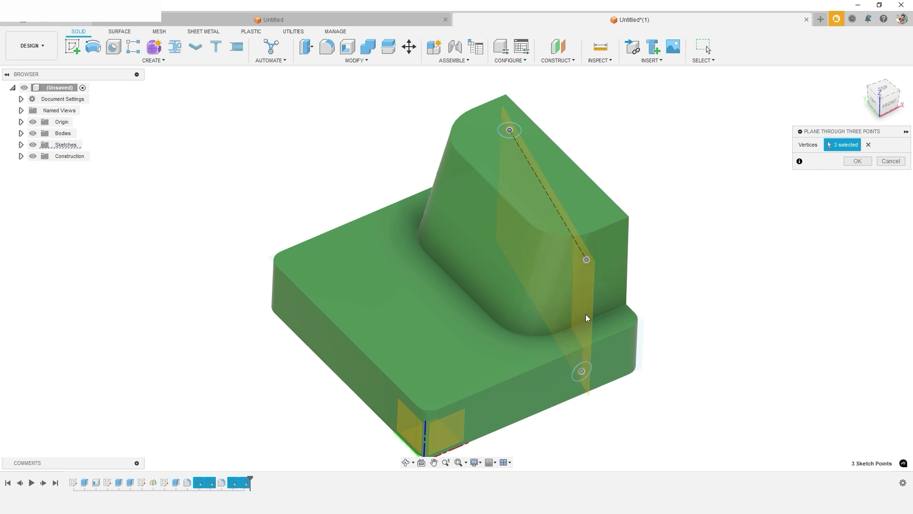
mouse_move(590, 259)
middle_mouse_down("shift")
mouse_move(657, 289)
mouse_move(660, 281)
middle_mouse_up("shift")
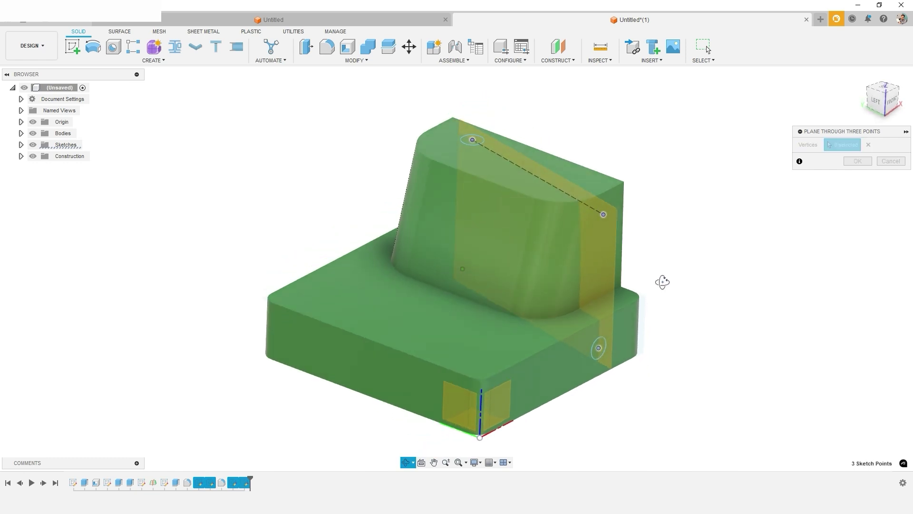
Step: Confirm the plane and start a sketch on Plane2 with Slice enabled
left_click(857, 161)
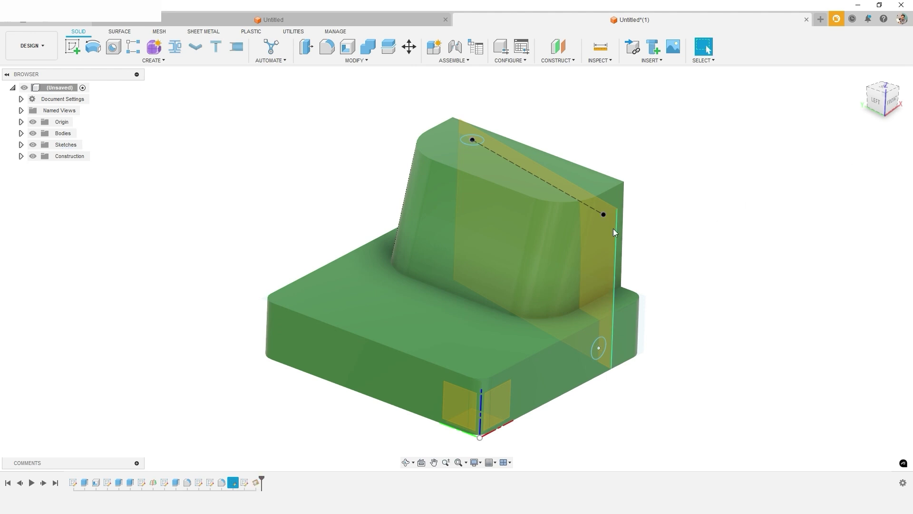
left_click(604, 234)
left_click(73, 46)
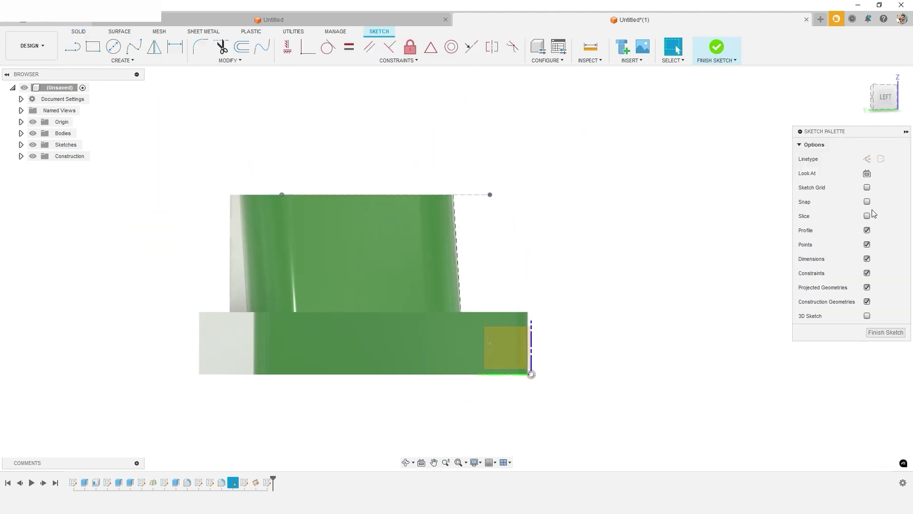
left_click(868, 216)
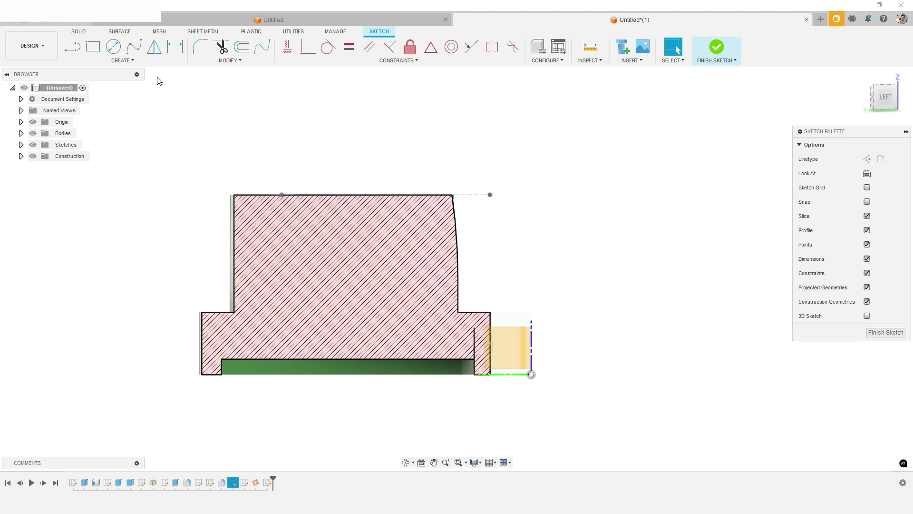
Step: Draw a 3-Point Arc from the top circle's centre to the side circle's centre
key("s")
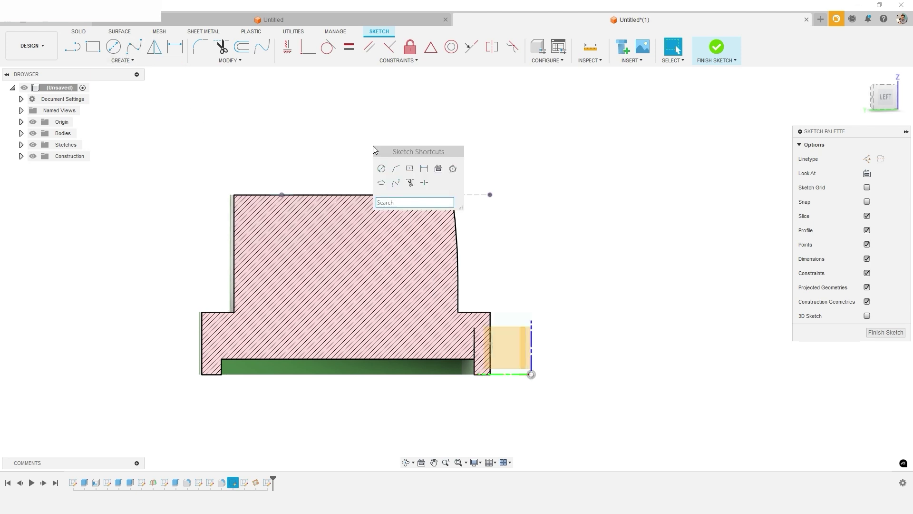
type("arc")
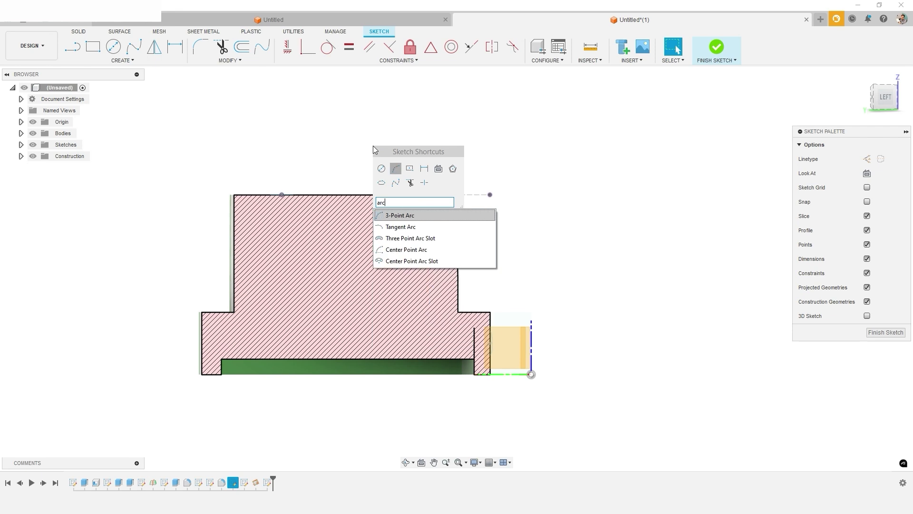
left_click(400, 217)
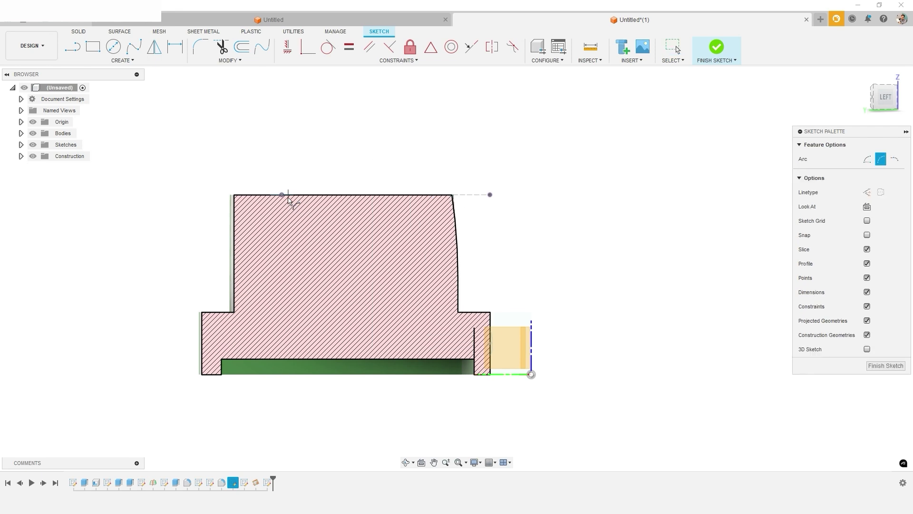
left_click(283, 195)
left_click(490, 343)
Step: Finish the sketch and set up a Sweep cut: top circle profile along the arc path
left_click(885, 365)
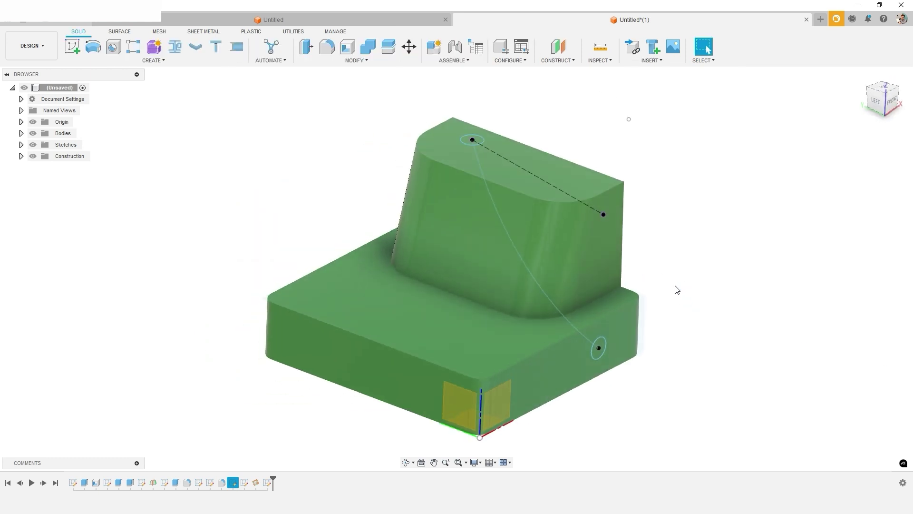
type("s")
type("sw")
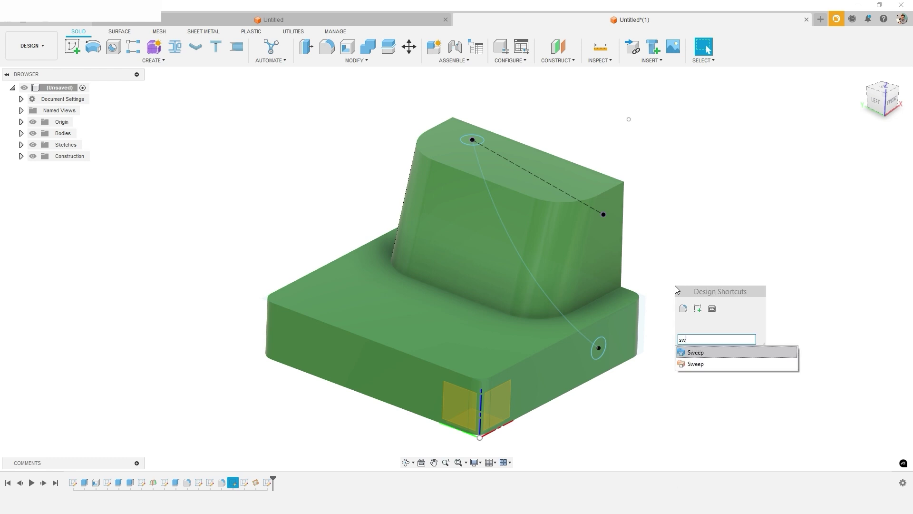
key("Return")
left_click(471, 140)
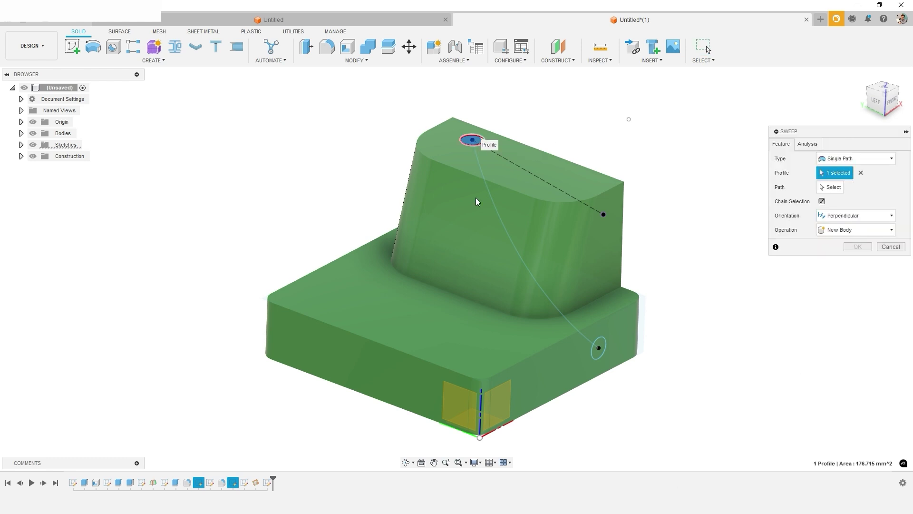
left_click(831, 187)
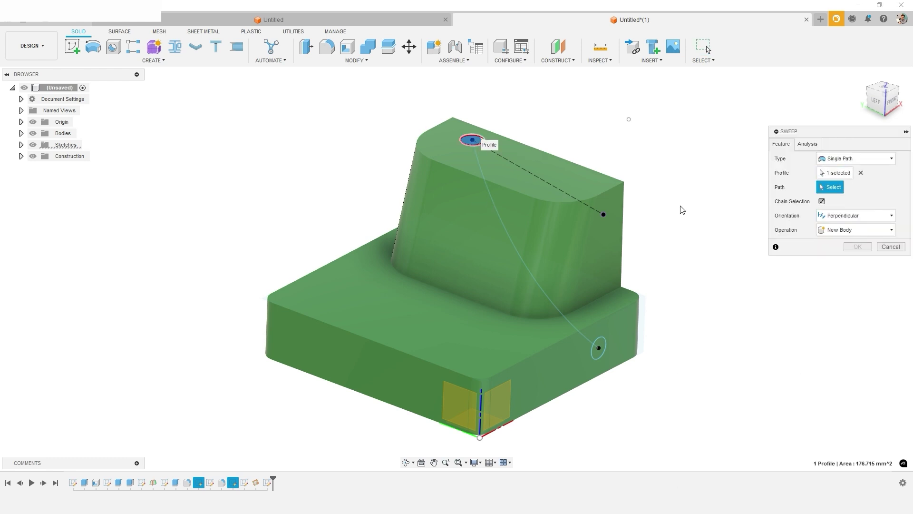
left_click(527, 244)
left_click(856, 273)
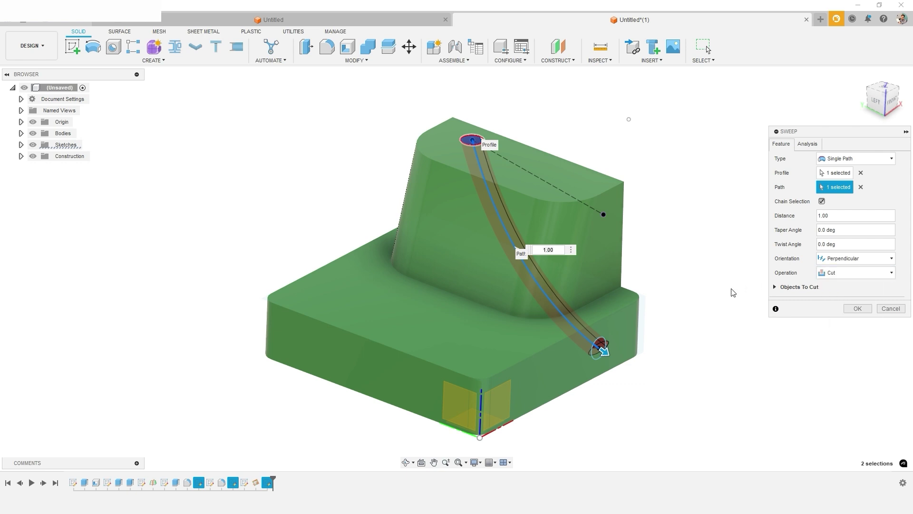
middle_click_drag(712, 320, 700, 291, "shift")
scroll(600, 330, "up", 10)
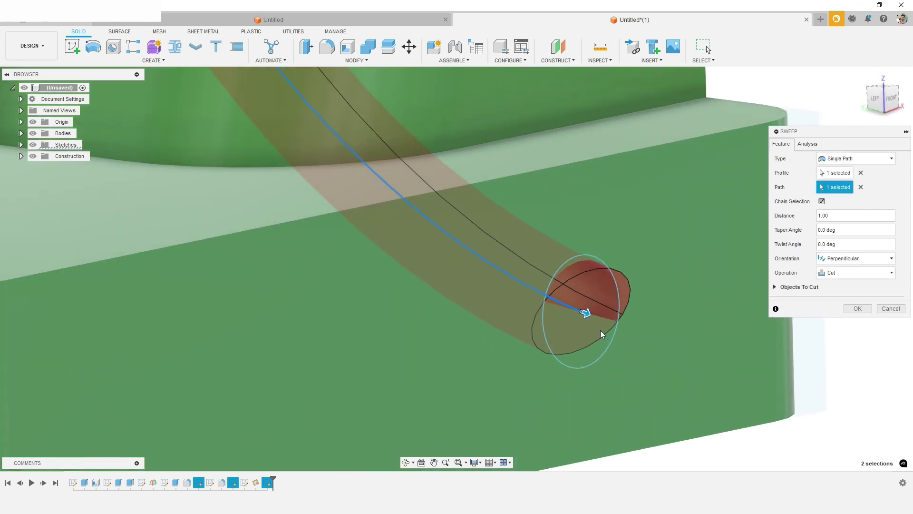
scroll(583, 302, "down", 10)
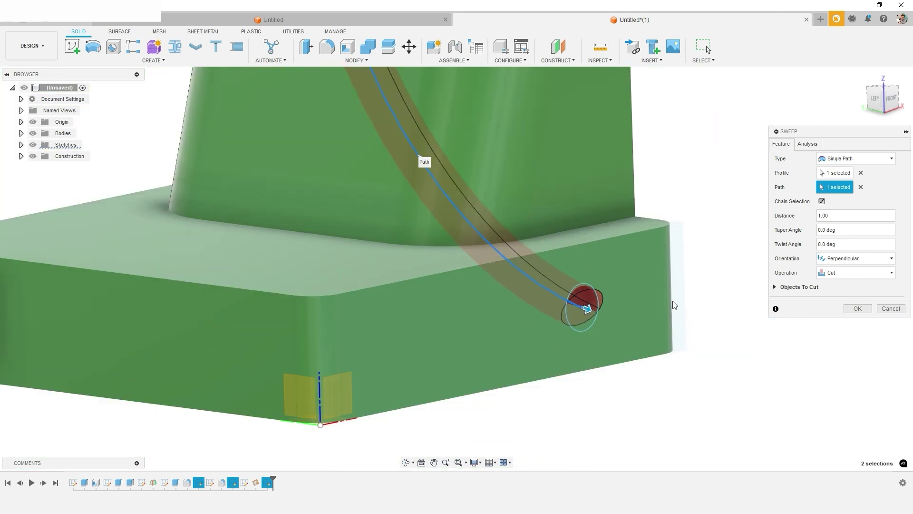
Step: Try Parallel sweep orientation, then set it back to Perpendicular
left_click(847, 260)
left_click(846, 278)
scroll(648, 269, "down", 3)
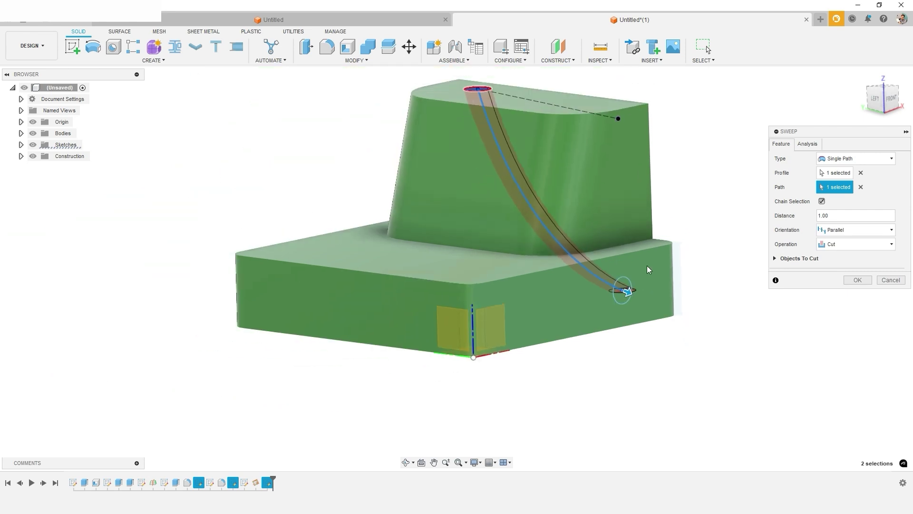
scroll(565, 199, "up", 3)
mouse_move(565, 199)
middle_mouse_down("shift")
mouse_move(592, 190)
mouse_move(571, 200)
middle_mouse_up("shift")
scroll(571, 200, "up", 3)
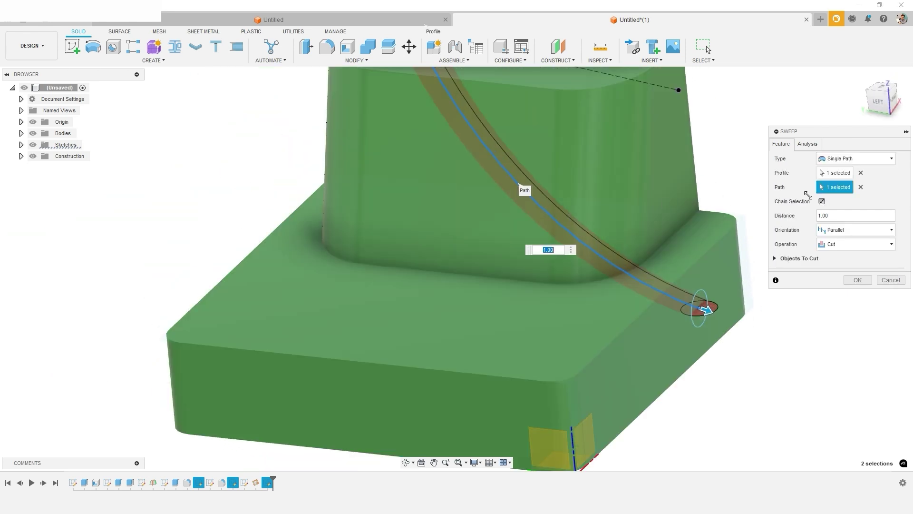
left_click(846, 233)
left_click(846, 245)
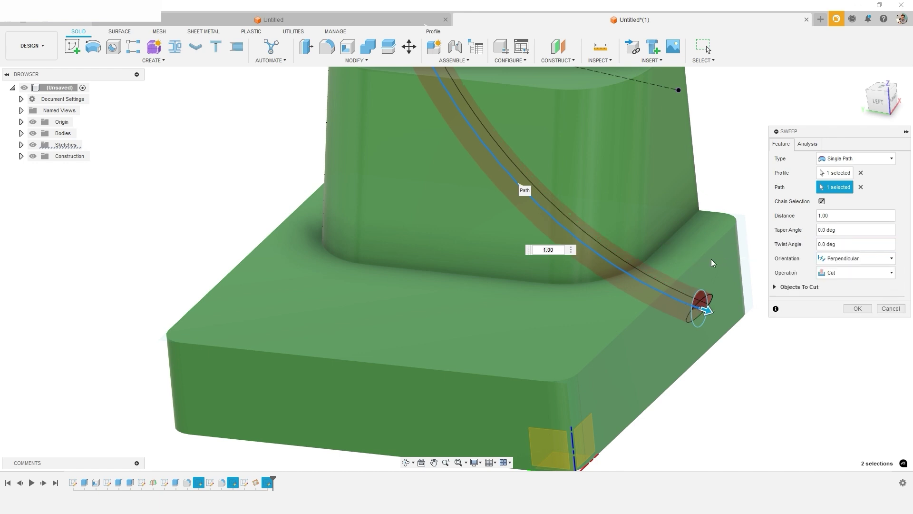
scroll(712, 259, "down", 5)
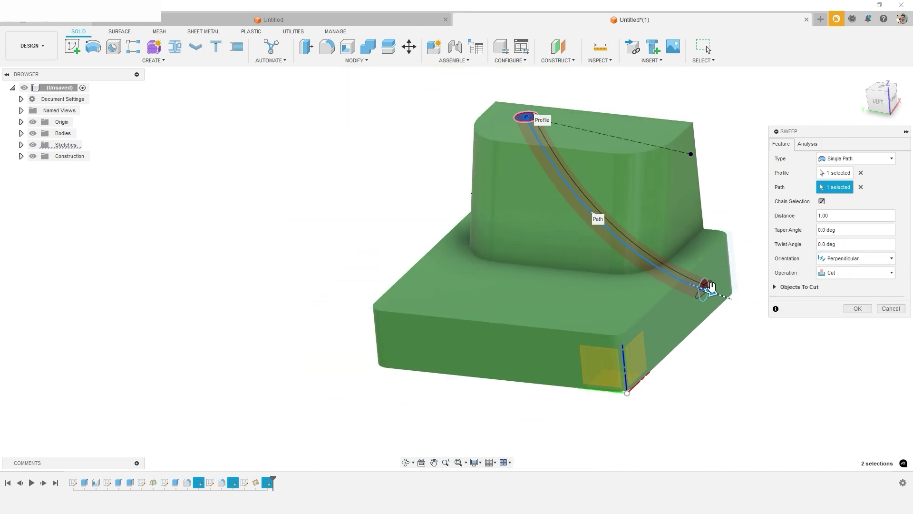
Step: Extend the sweep cut distance to 1.203 and apply it
left_click_drag(711, 286, 753, 308)
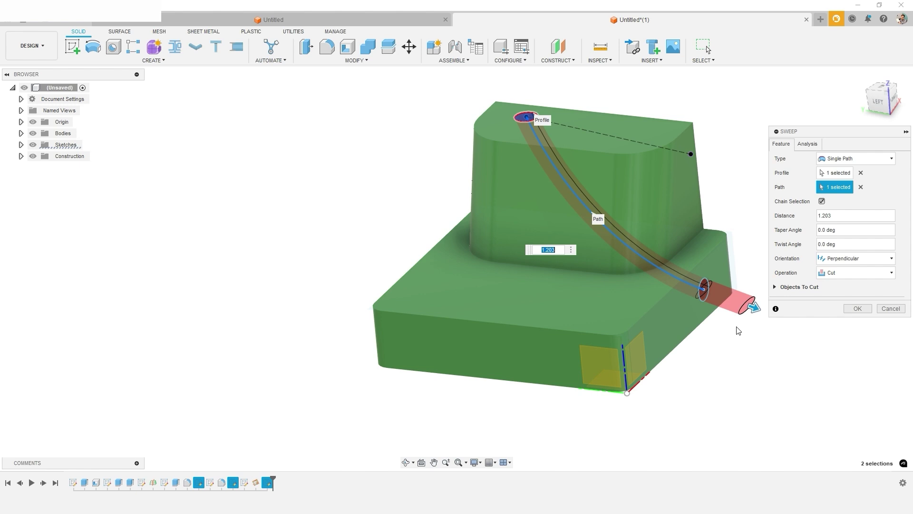
middle_click_drag(717, 296, 643, 313)
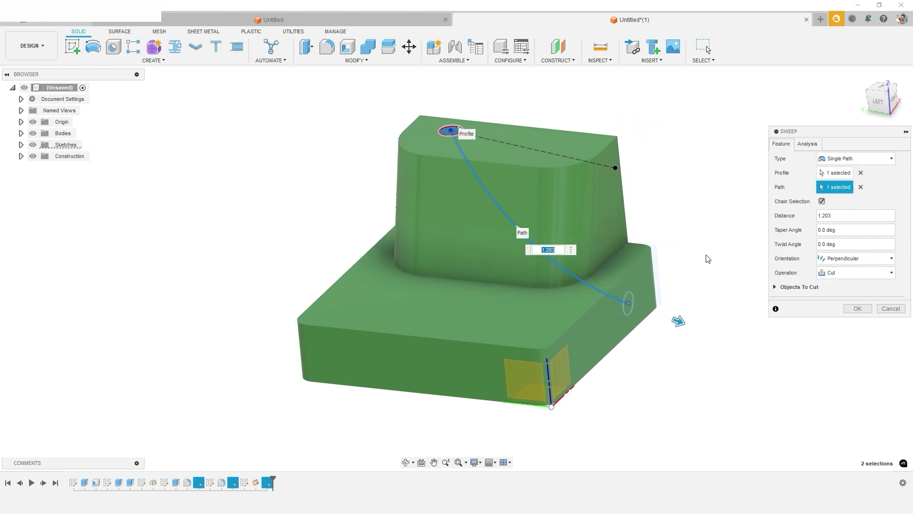
left_click(859, 308)
scroll(761, 302, "up", 3)
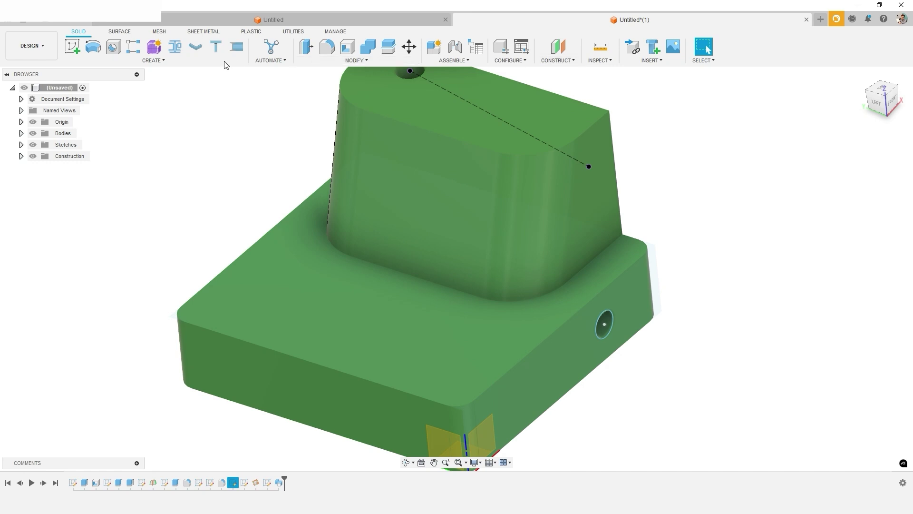
Step: Create a flipped Section Analysis using Plane2 as the cut plane
left_click(600, 61)
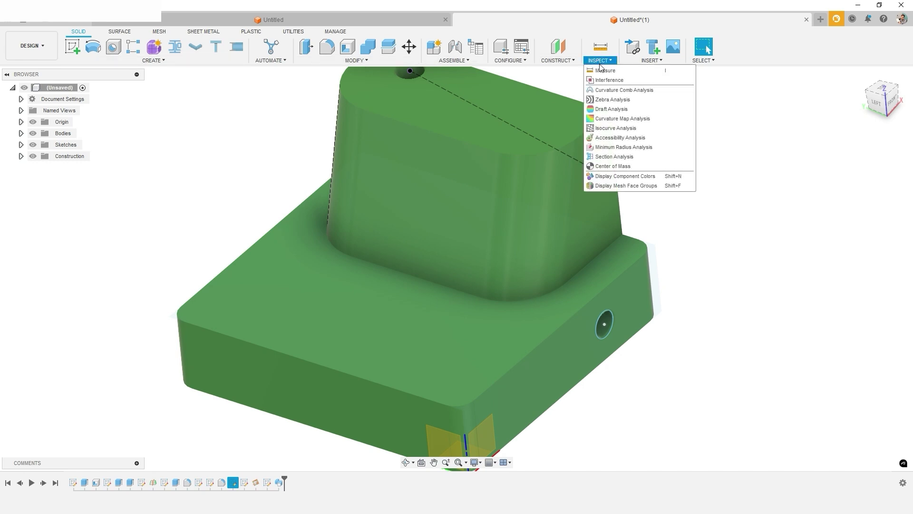
left_click(618, 157)
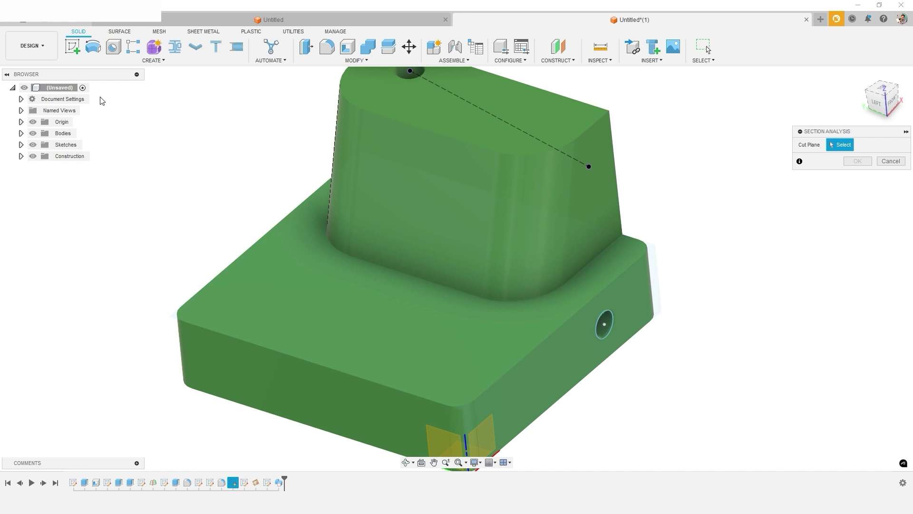
left_click(21, 156)
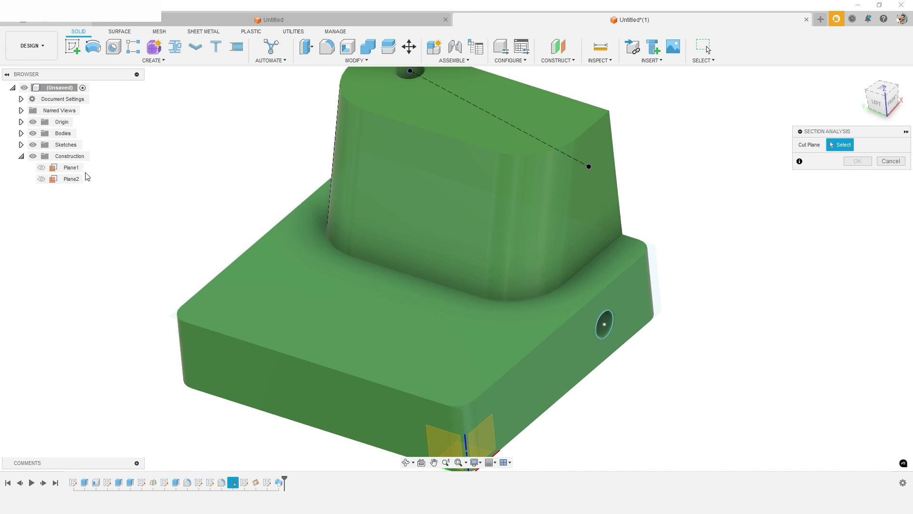
left_click(41, 179)
left_click(72, 179)
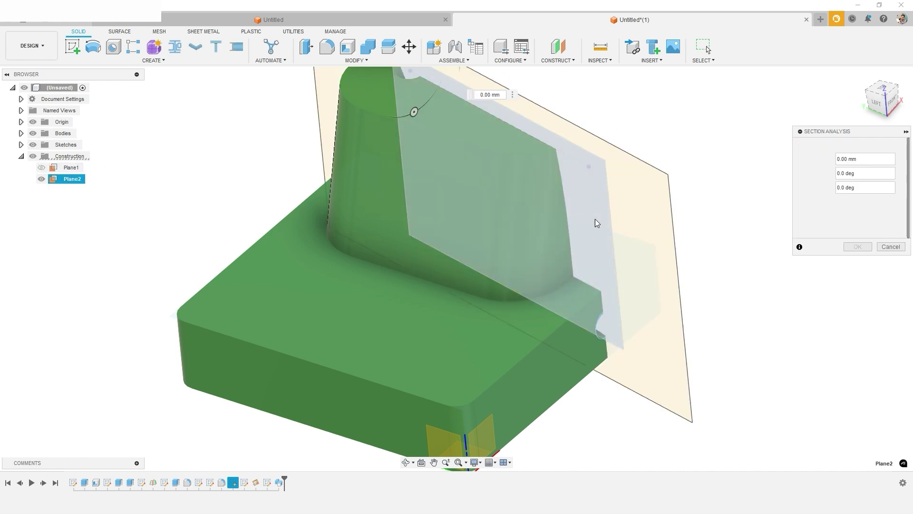
left_click(841, 202)
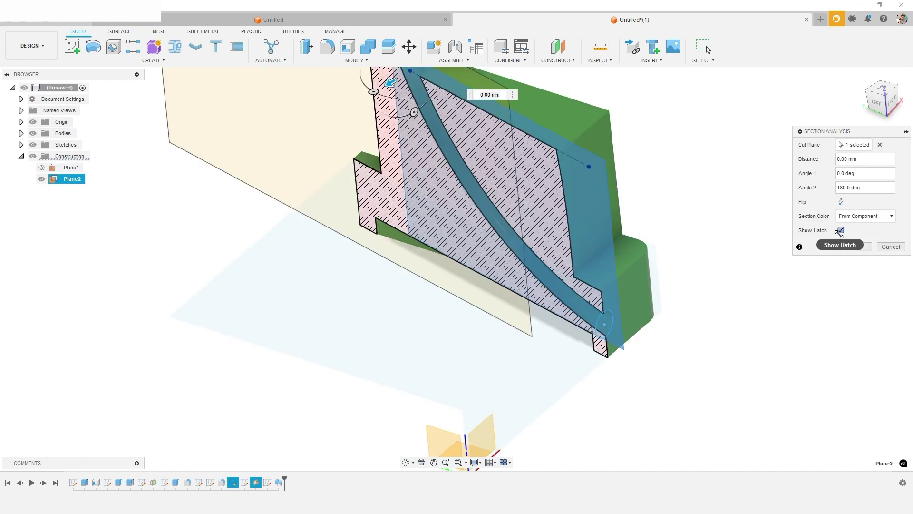
left_click(856, 246)
Step: Orbit to inspect the hatched cross-section showing the curved hole's path
mouse_move(637, 186)
middle_mouse_down("shift")
mouse_move(647, 164)
mouse_move(650, 180)
mouse_move(518, 192)
mouse_move(492, 209)
mouse_move(524, 198)
middle_mouse_up("shift")
scroll(525, 185, "down", 3)
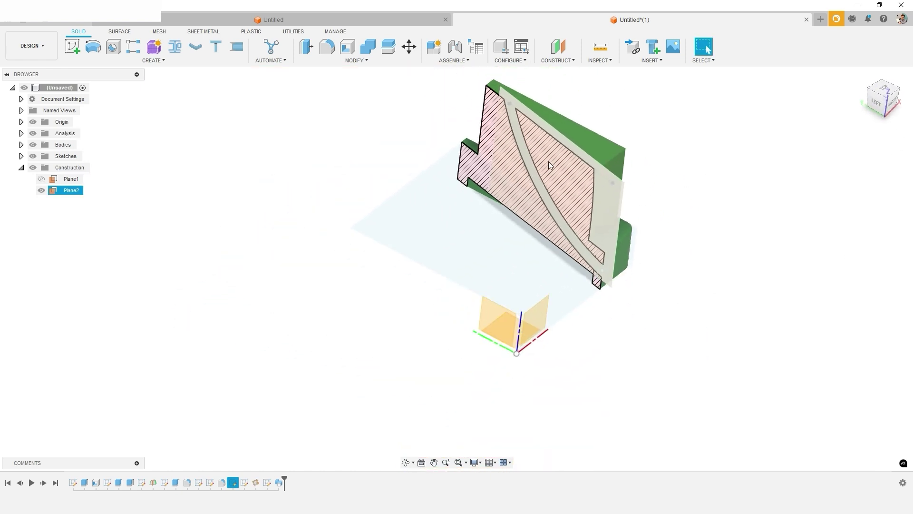
middle_click_drag(549, 161, 507, 303, "shift")
scroll(507, 303, "up", 2)
left_click(712, 345)
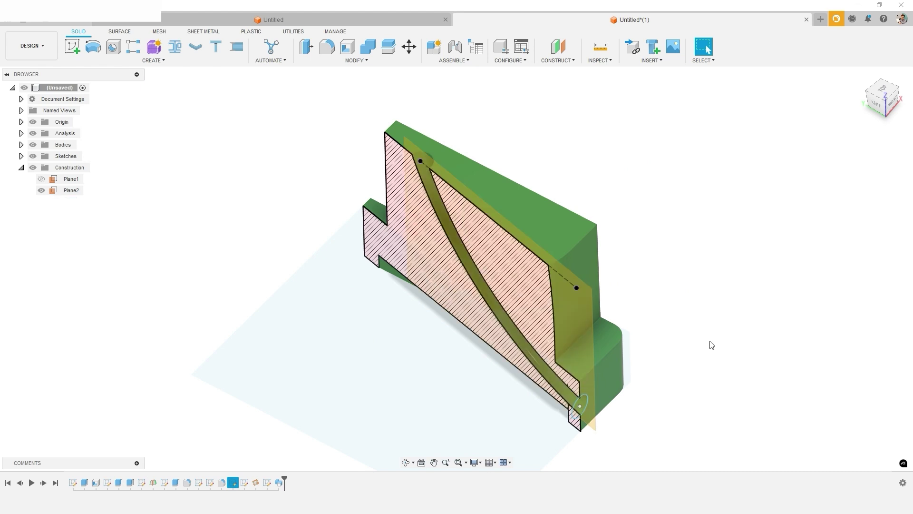
mouse_move(708, 346)
middle_mouse_down("shift")
mouse_move(693, 342)
mouse_move(701, 329)
mouse_move(706, 338)
middle_mouse_up("shift")
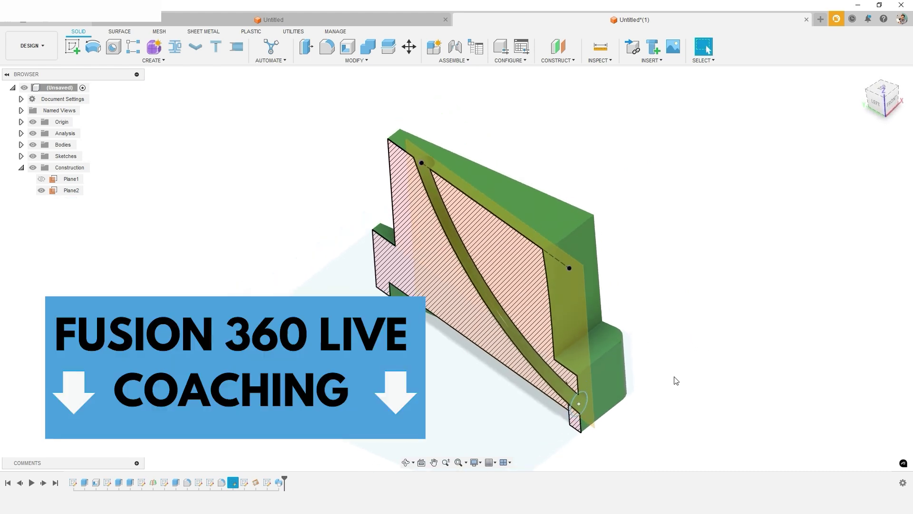
middle_click_drag(675, 379, 679, 391, "shift")
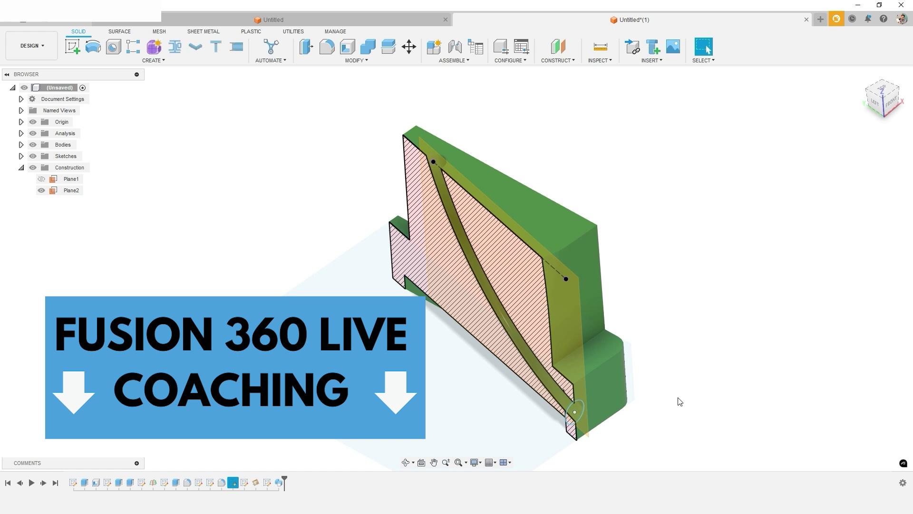